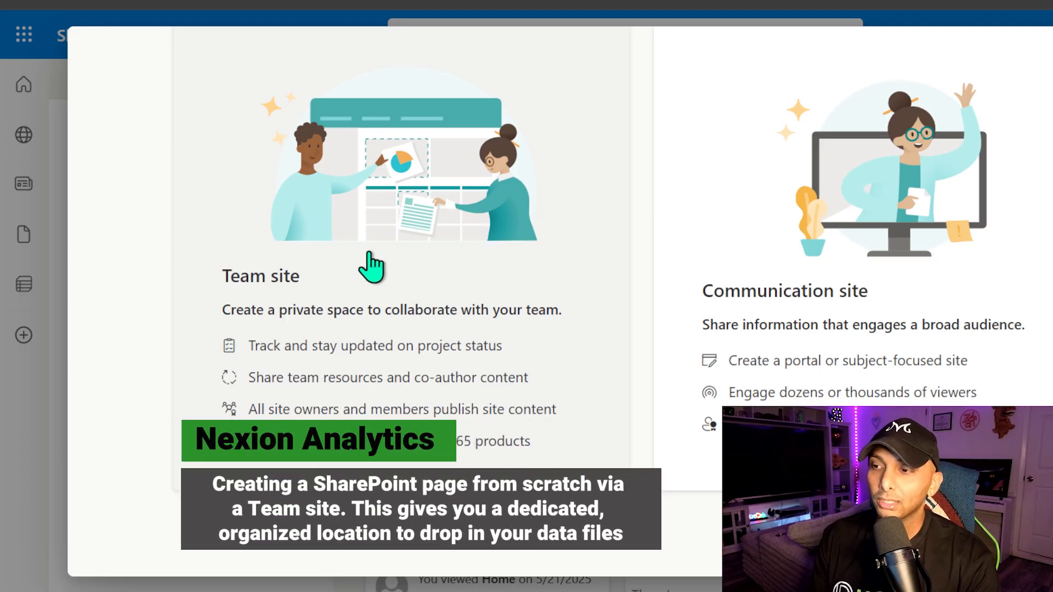
Create a Team site from the Standard team template and name it Nexion Analytics - Youtube.
left_click(392, 272)
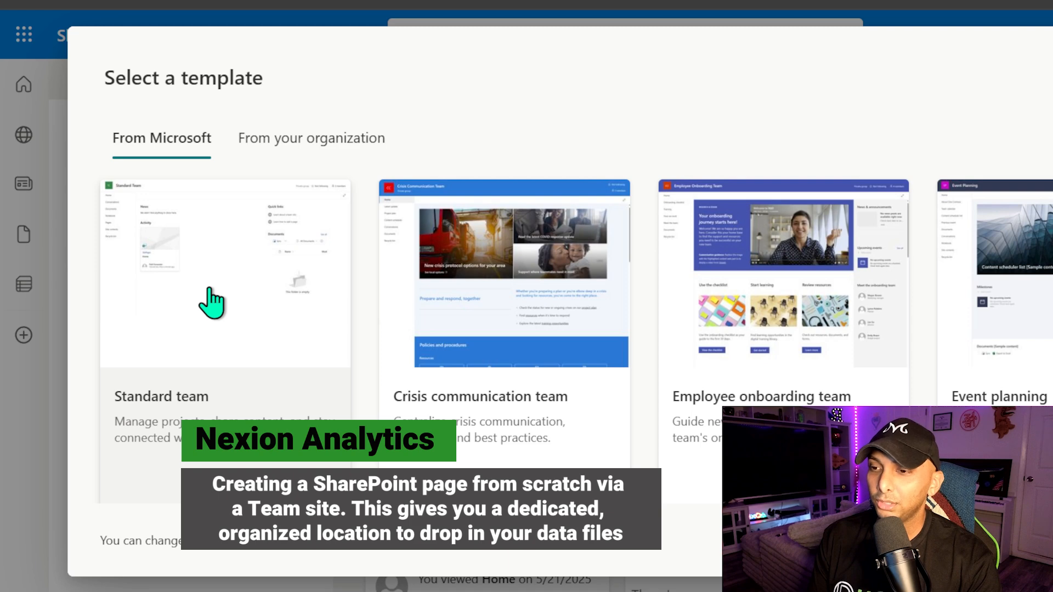
left_click(211, 300)
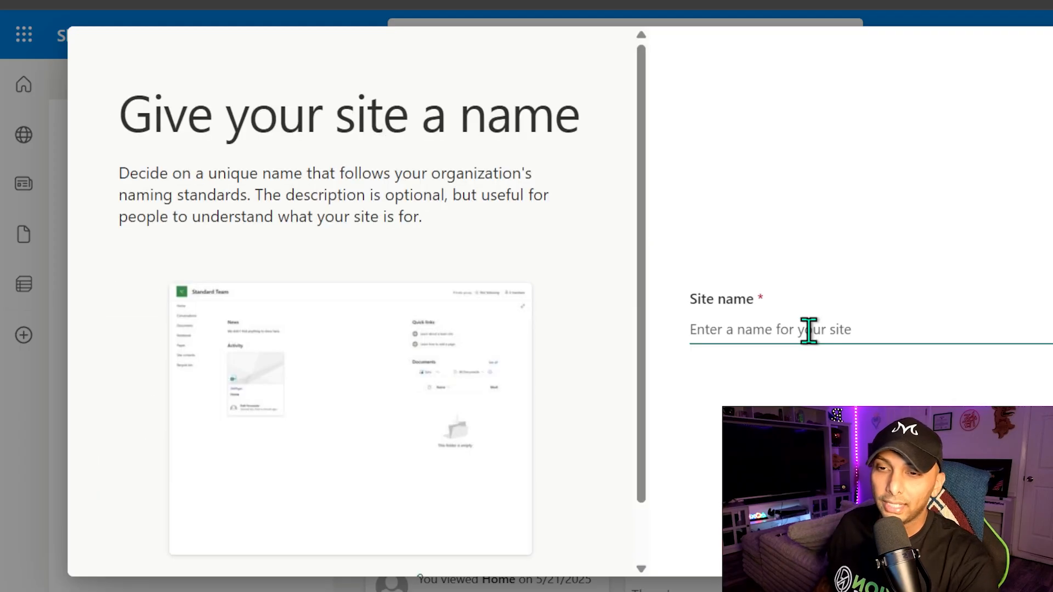
type("Ne")
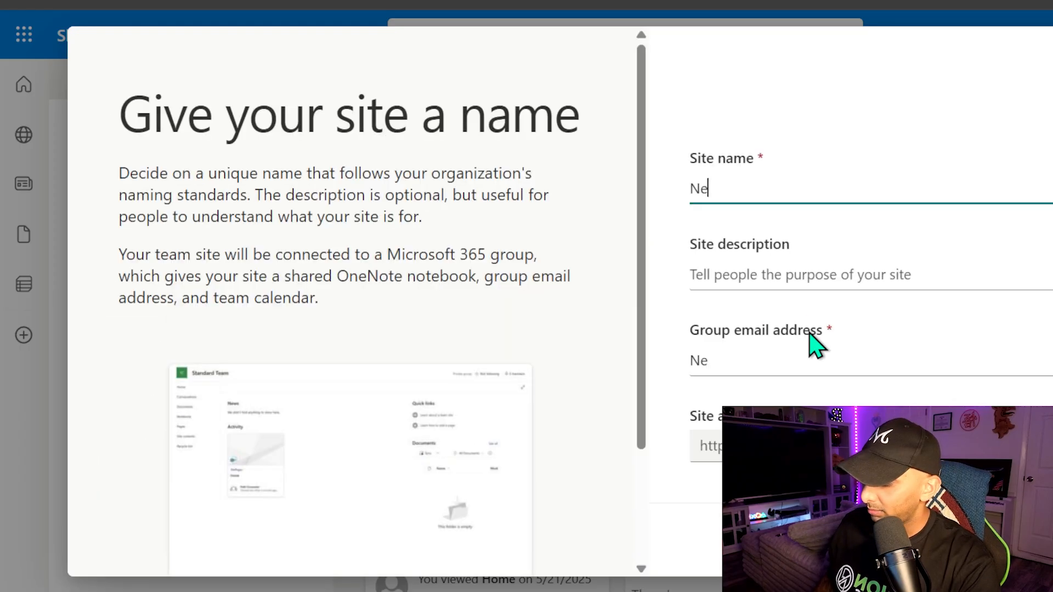
type("xion Anal")
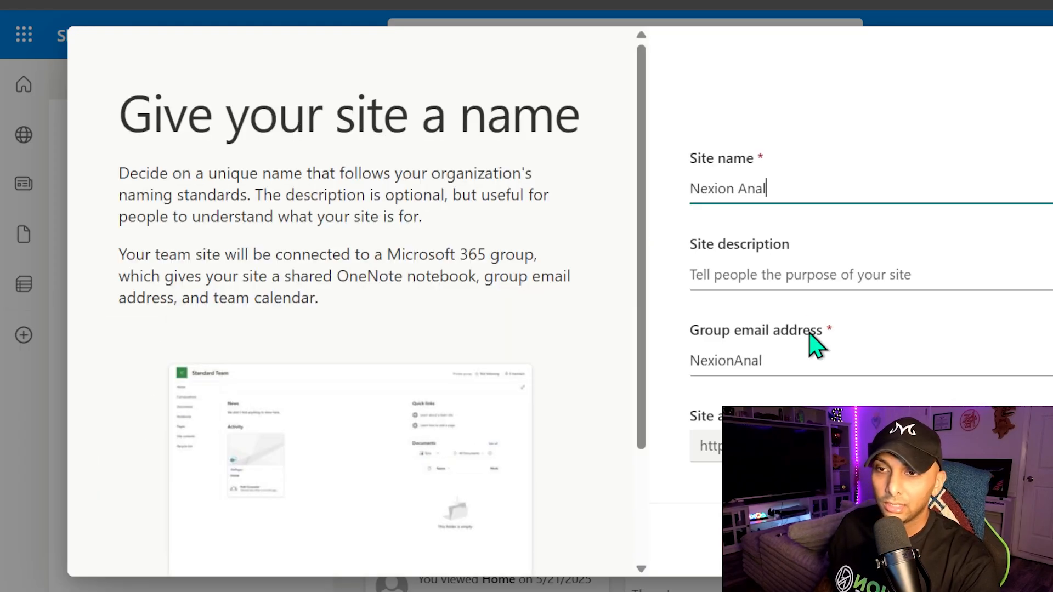
type("ytics - Youtube")
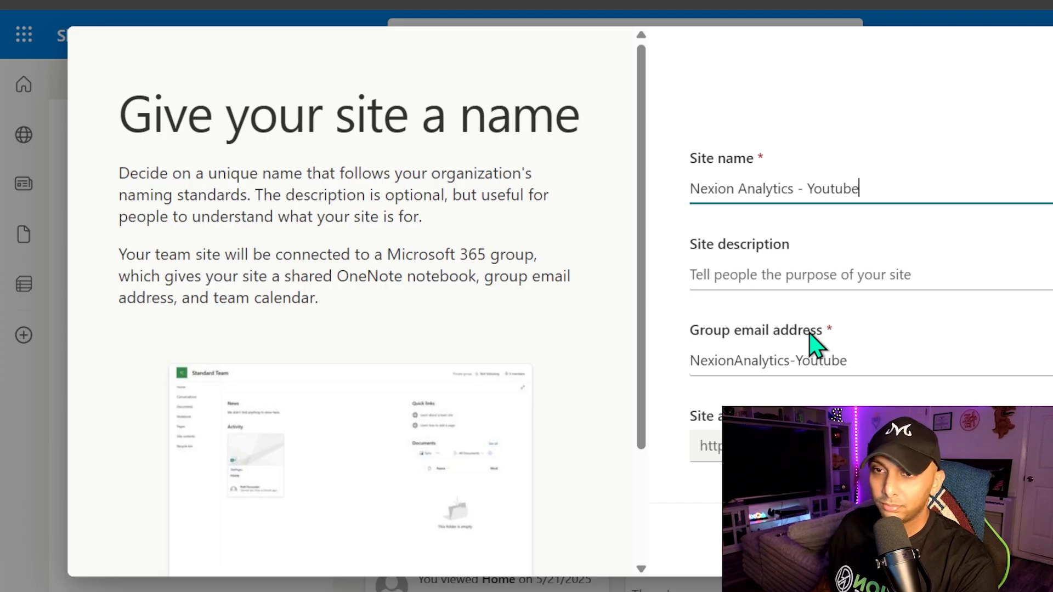
Enter the site description Content for YouTube and continue to the next page.
left_click(815, 304)
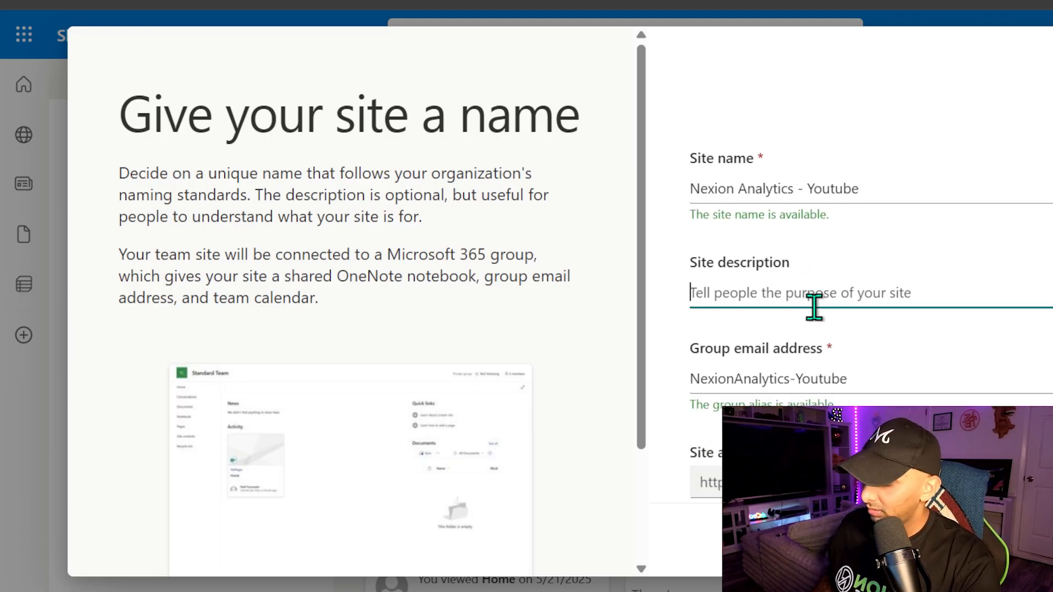
type("Content for ")
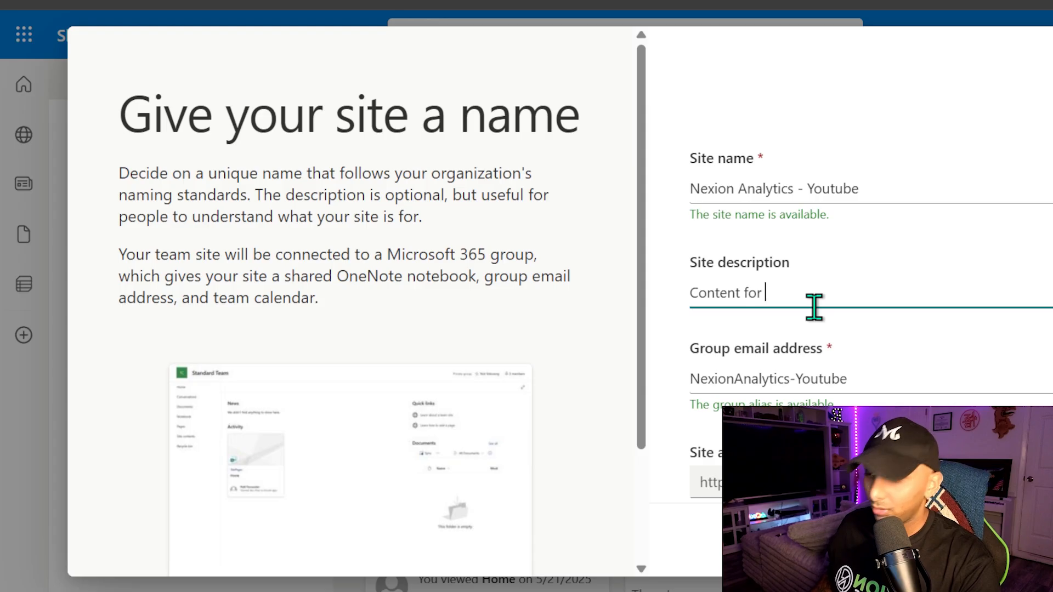
type("YouTube")
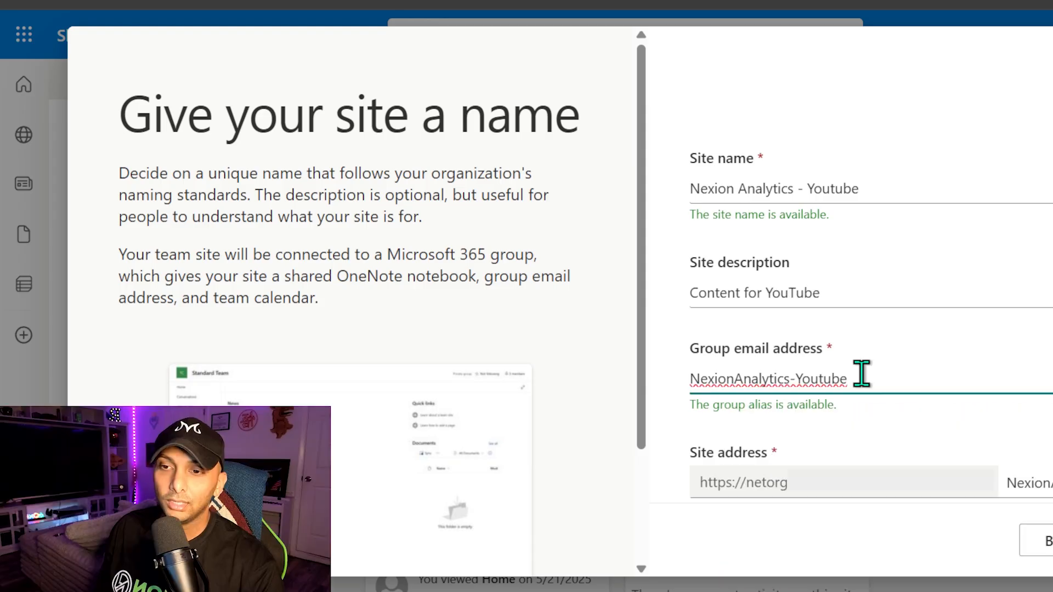
left_click(878, 420)
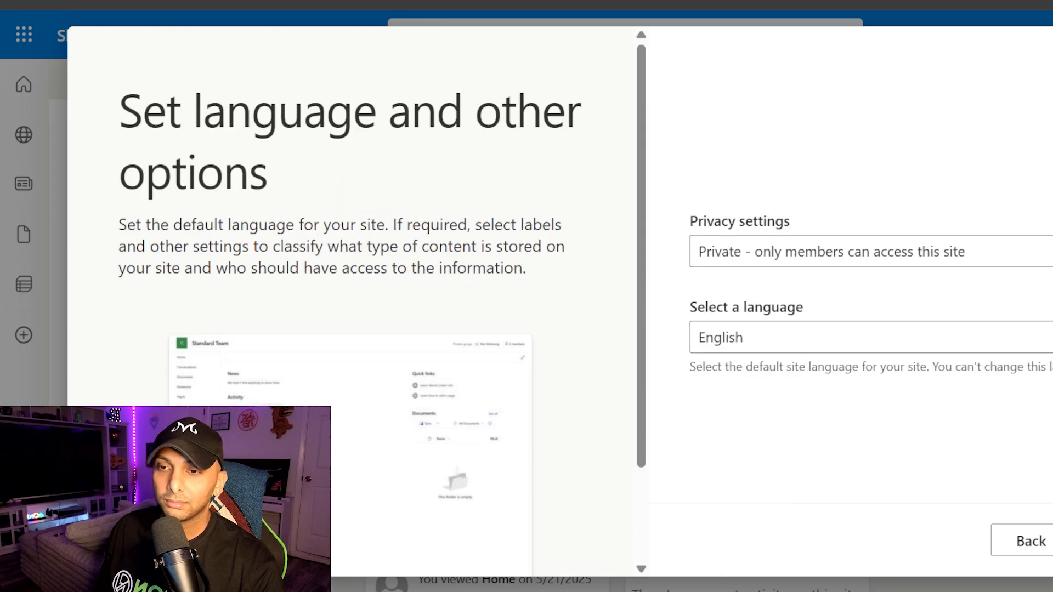
Set privacy to Private - only members can access this site and continue.
left_click(785, 257)
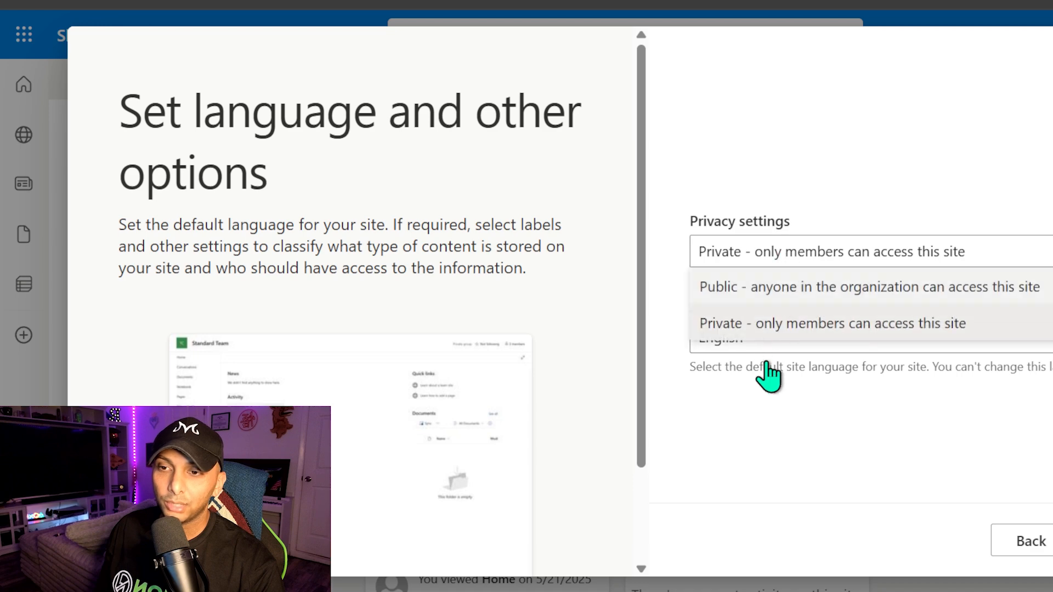
left_click(839, 497)
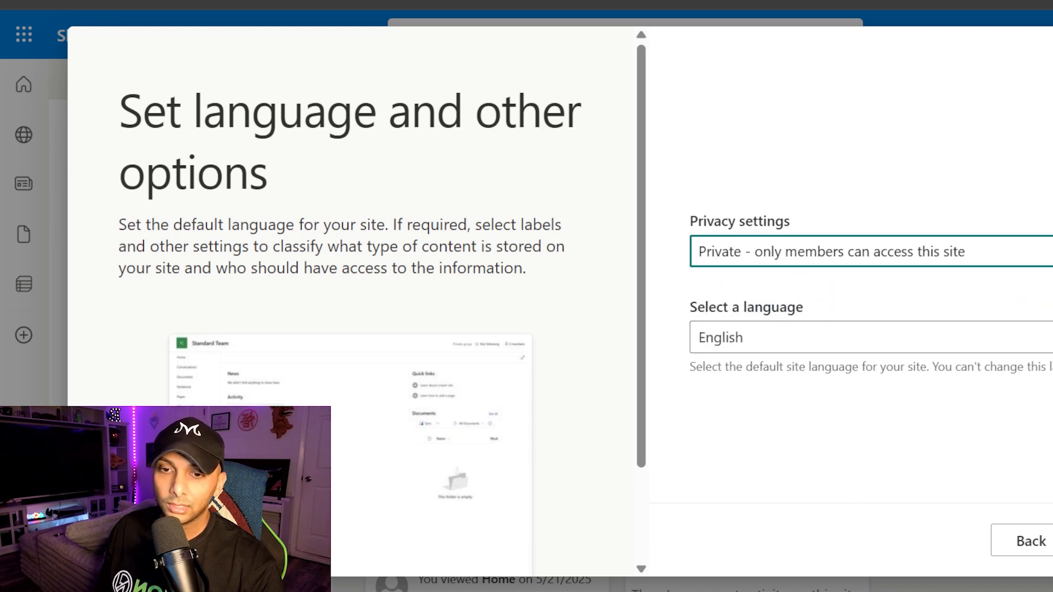
left_click(1052, 541)
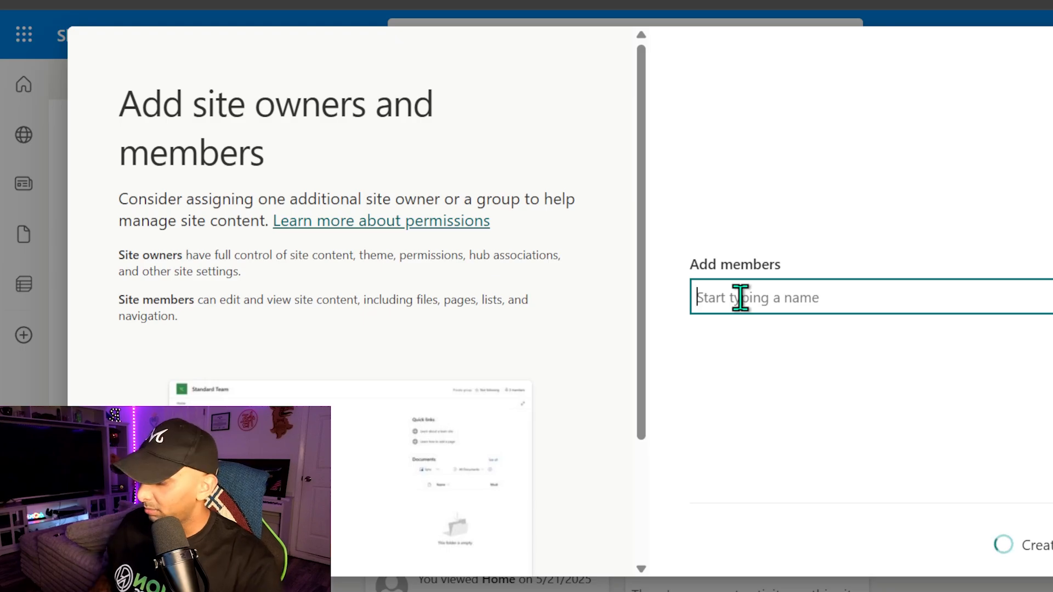
Add a member found by searching nexion, finish creating the site, and open its Documents library.
type("rexion")
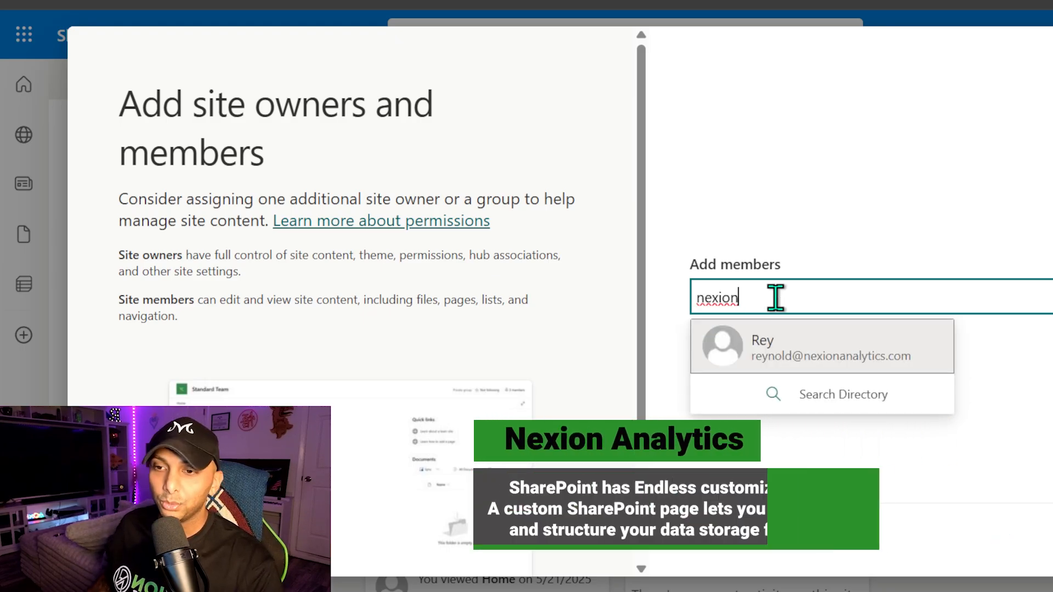
left_click(783, 340)
left_click(786, 359)
left_click(803, 427)
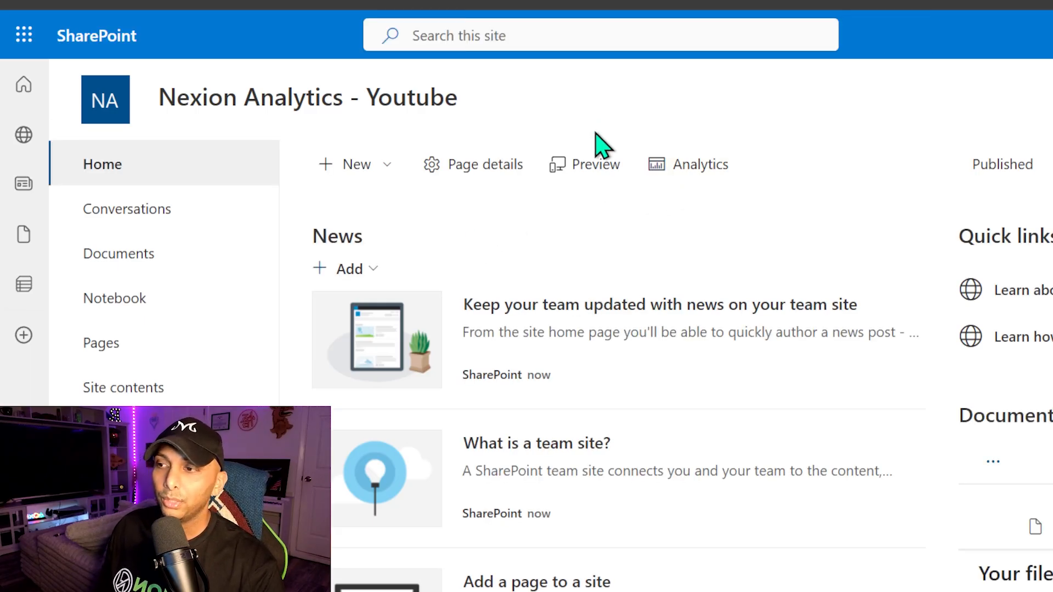
left_click(130, 258)
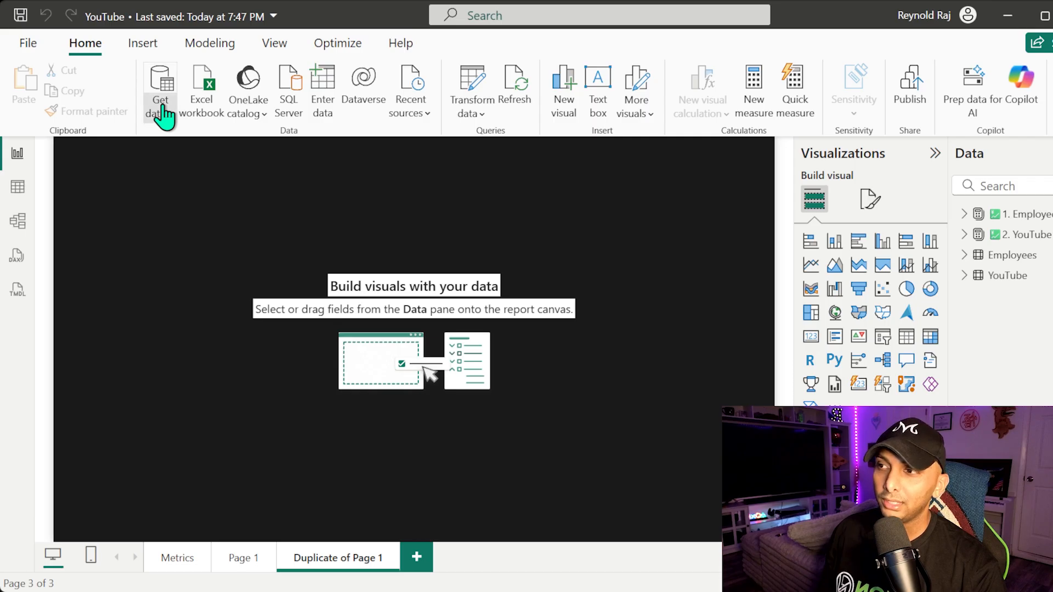
In Power BI Desktop, connect to the new site's files with the SharePoint folder connector using the site URL.
left_click(164, 113)
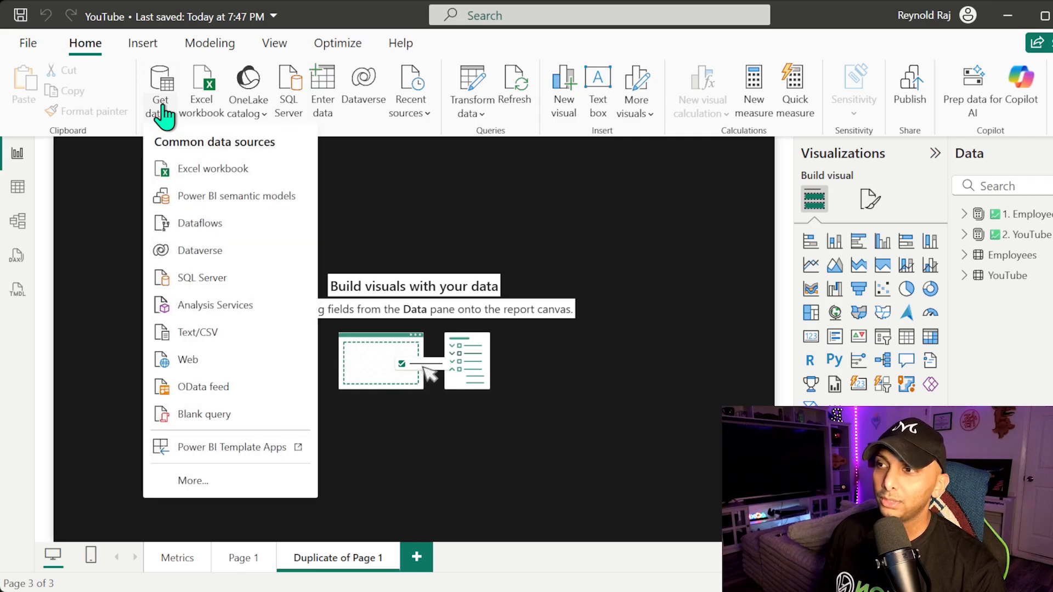
left_click(193, 481)
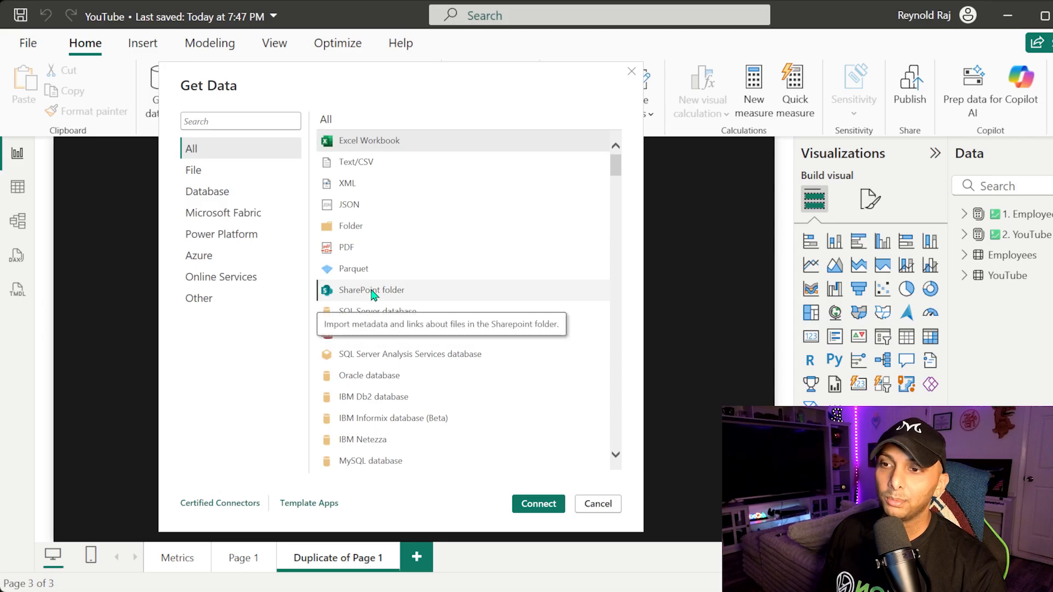
left_click(372, 295)
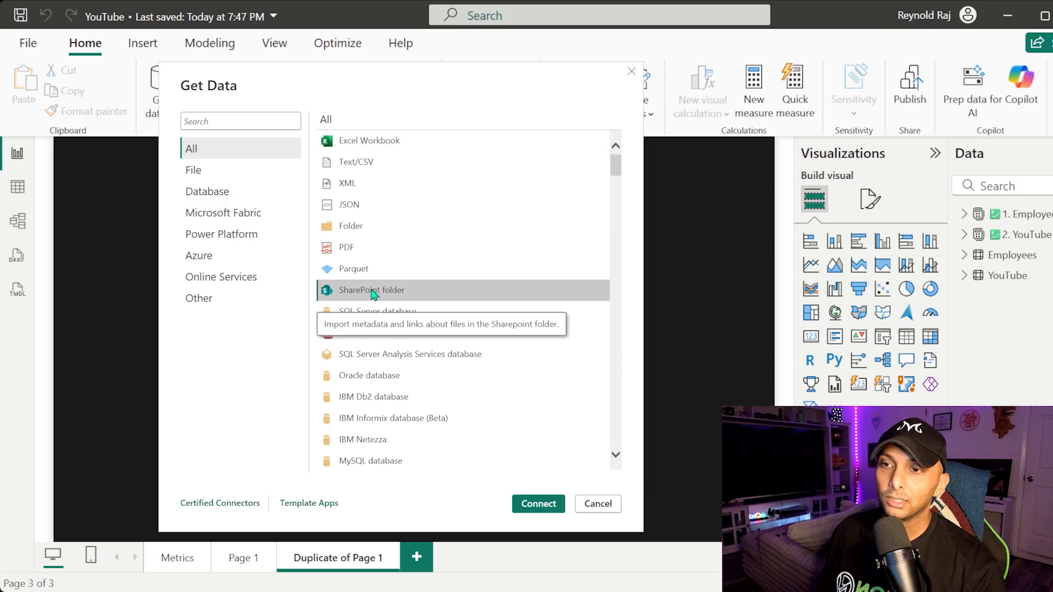
left_click(528, 503)
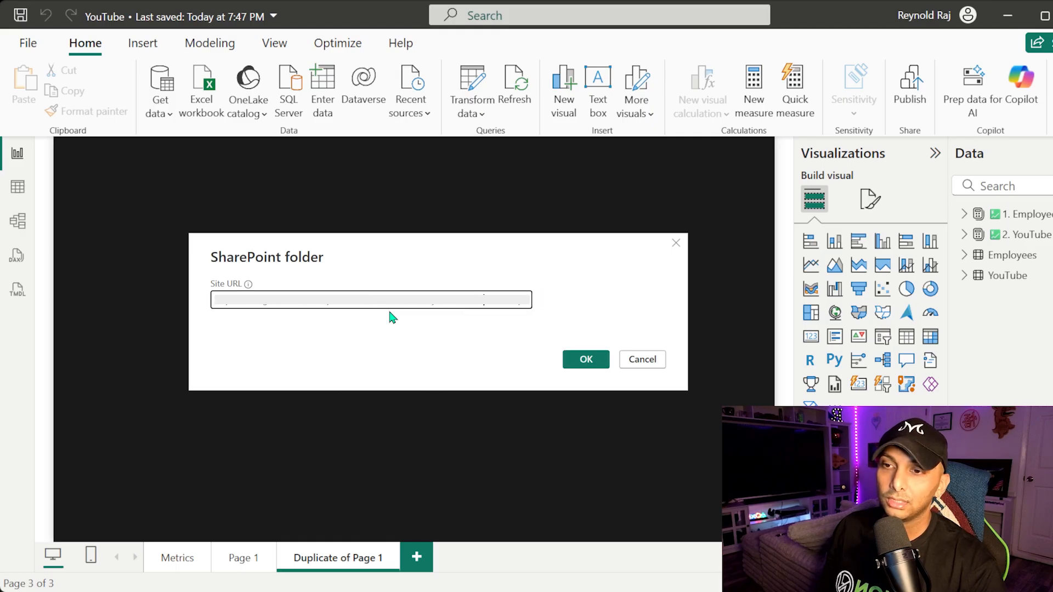
left_click(321, 328)
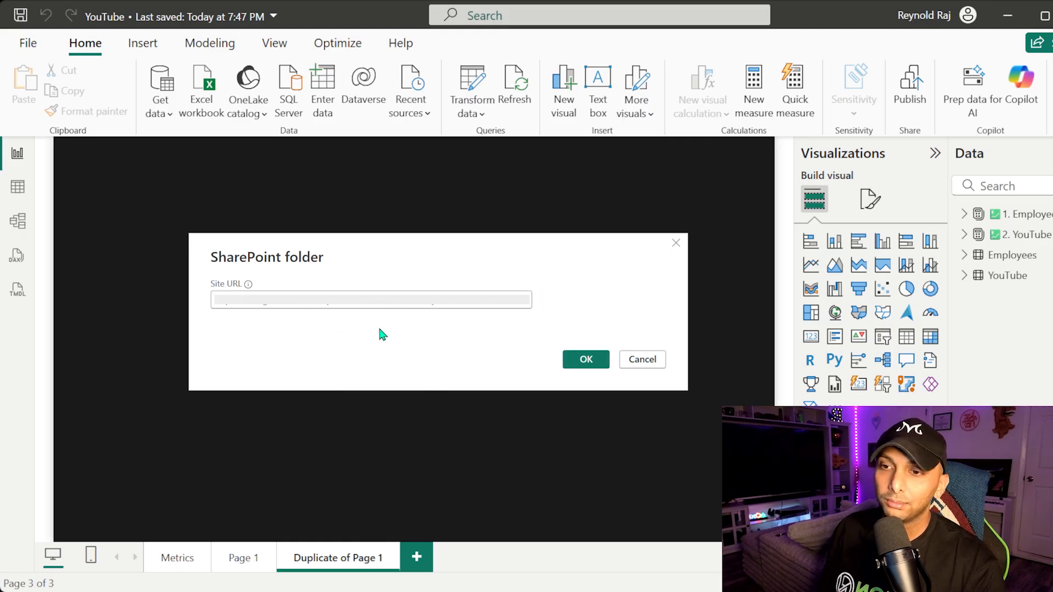
key("Return")
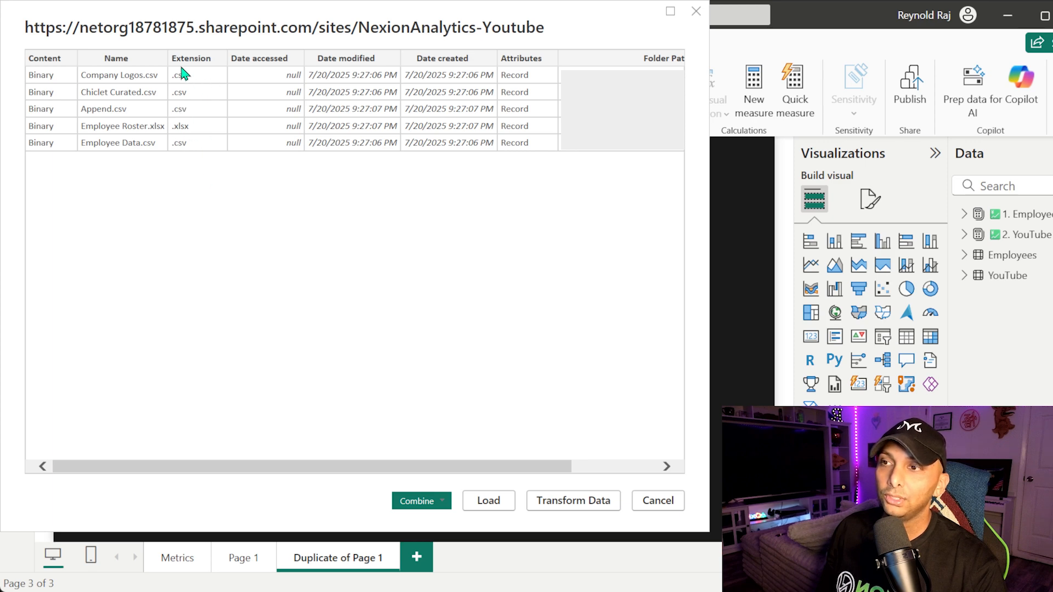
Open the file list in Power Query and duplicate Query1 four times by copying and pasting it.
left_click(542, 508)
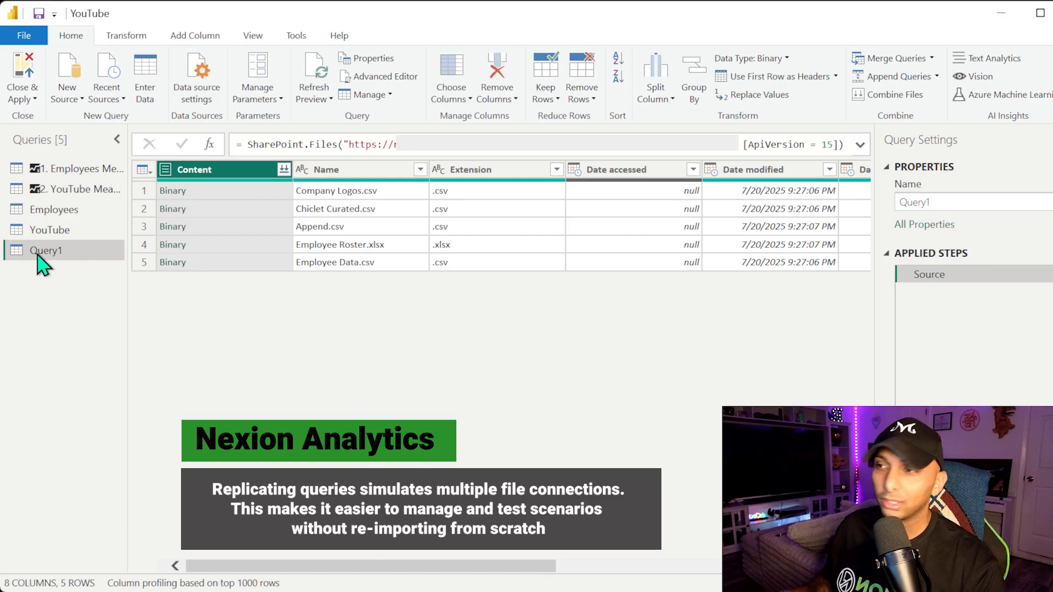
left_click(37, 254)
key("ctrl+c")
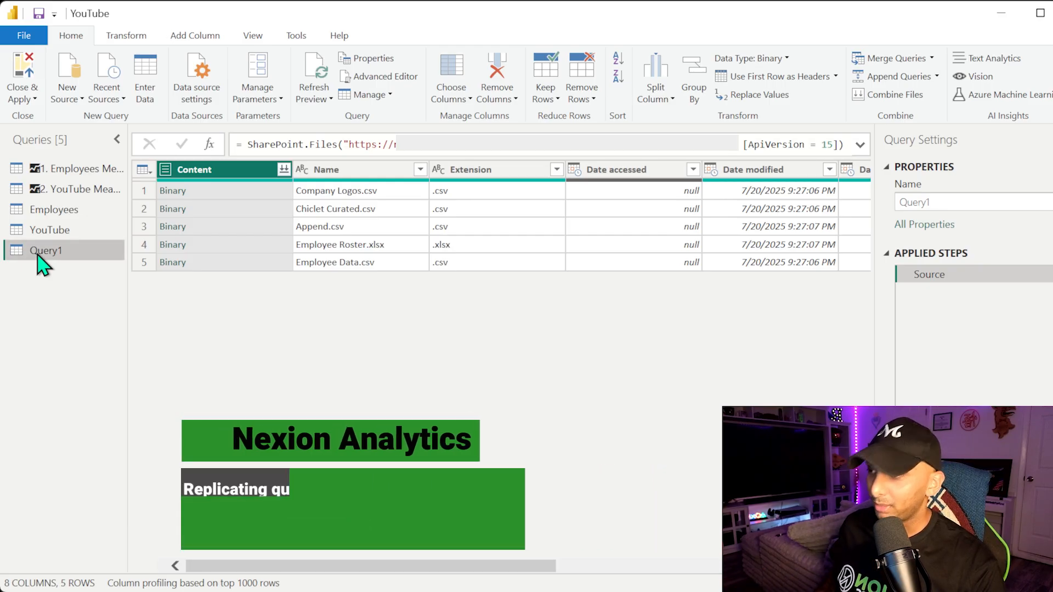
key("ctrl+v")
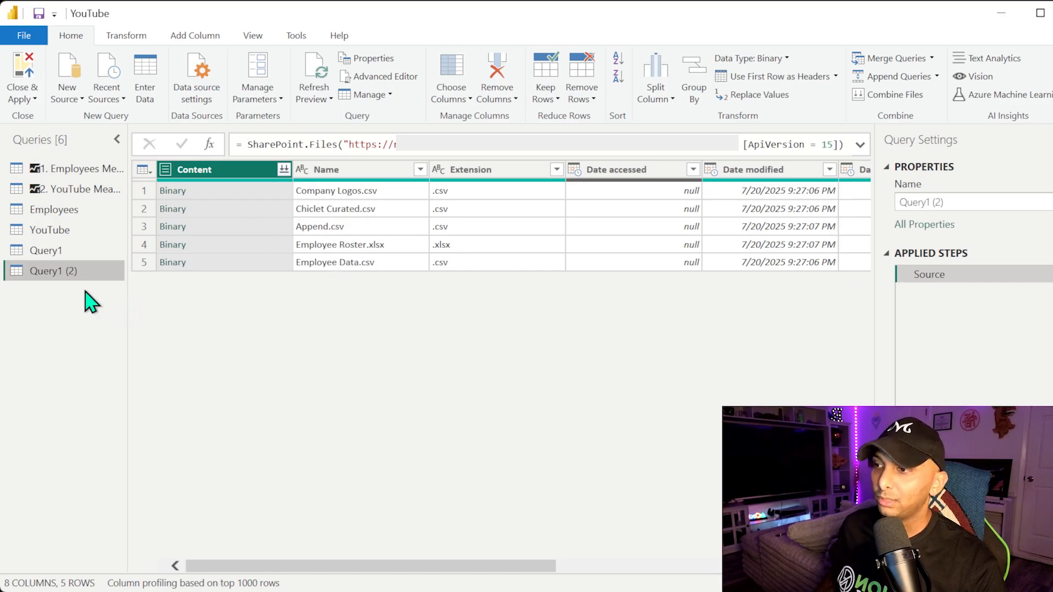
key("ctrl+v")
key("ctrl+v")
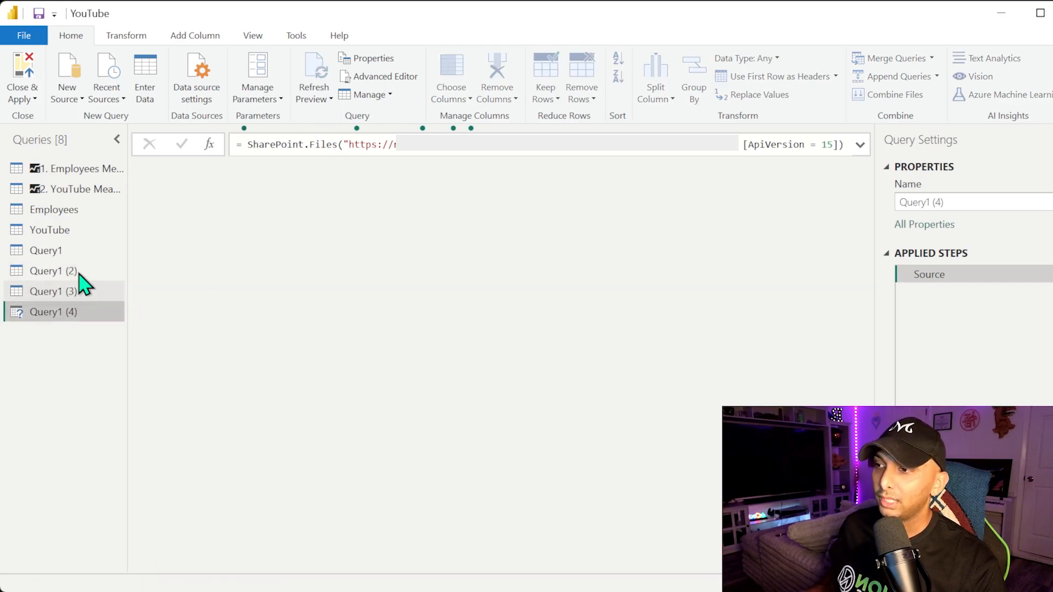
key("ctrl+v")
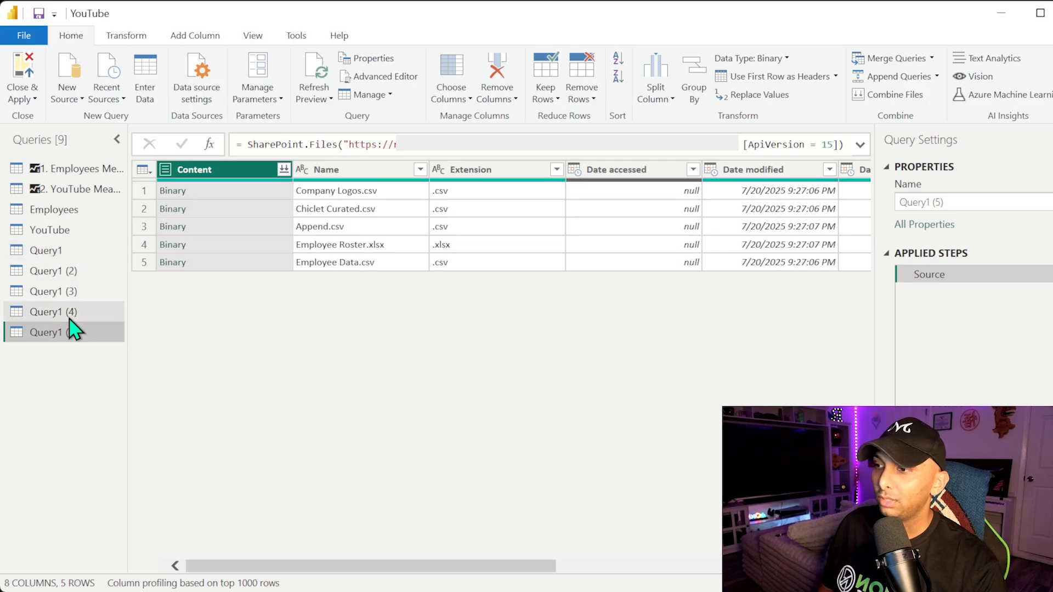
Rename the five queries Company Logos, Chiclet Curated, Append, Employee Roster and Employee Data.
left_click(72, 251)
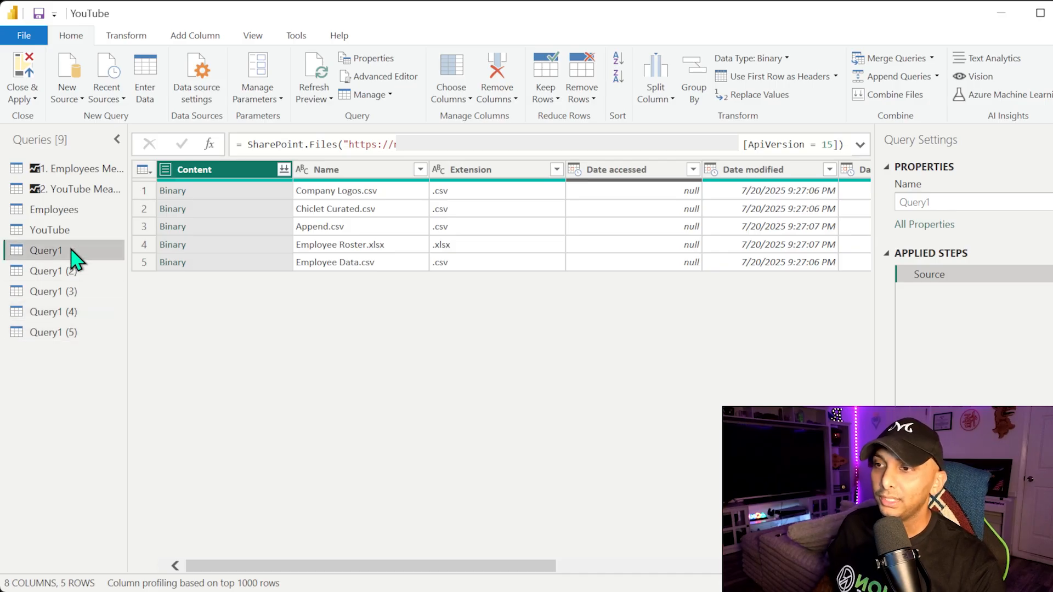
double_click(71, 250)
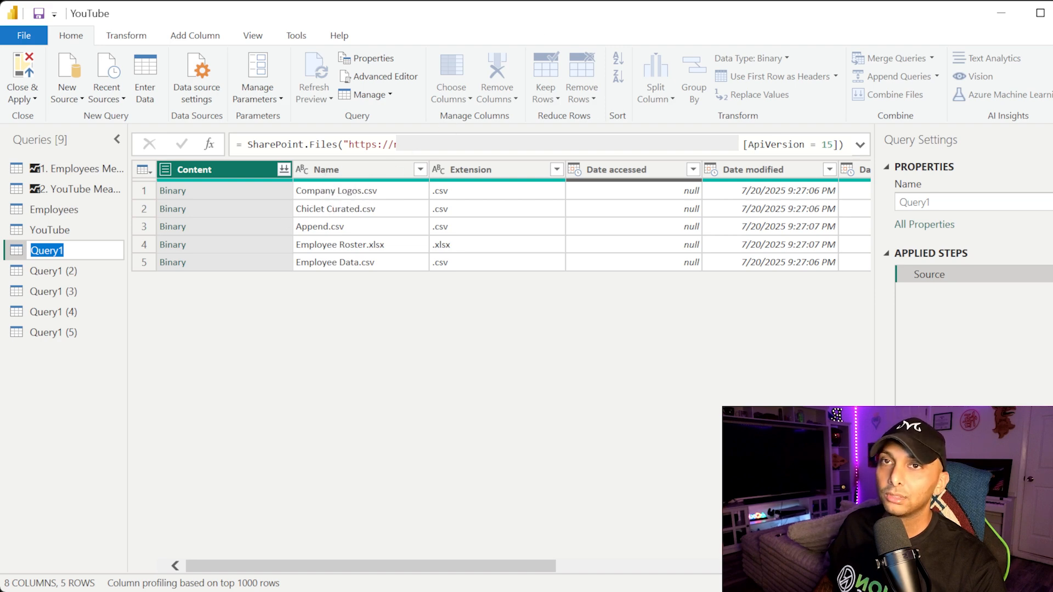
key("Return")
double_click(54, 251)
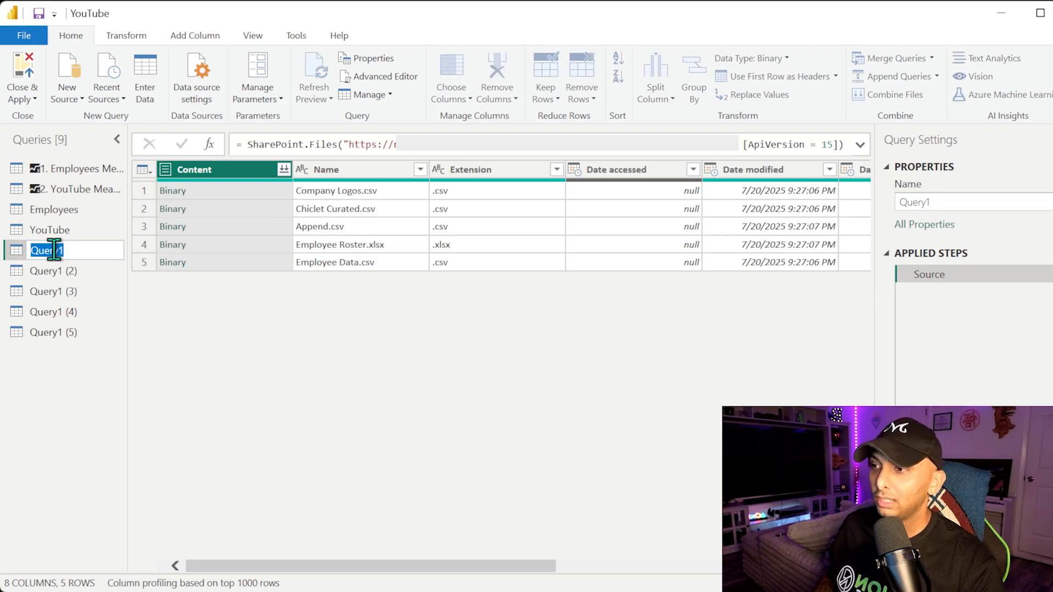
type("Company Logos")
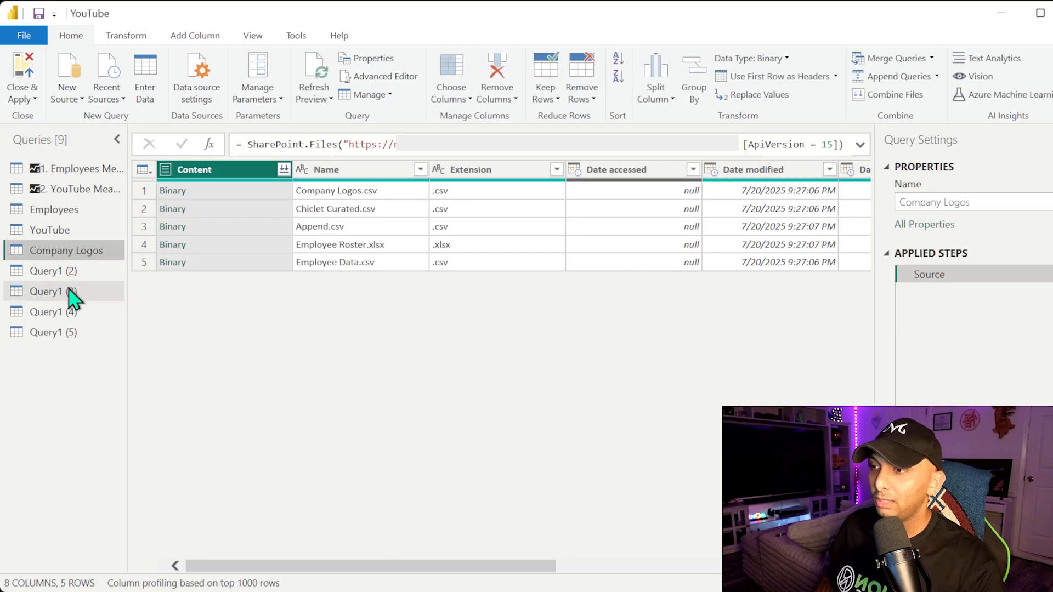
double_click(84, 270)
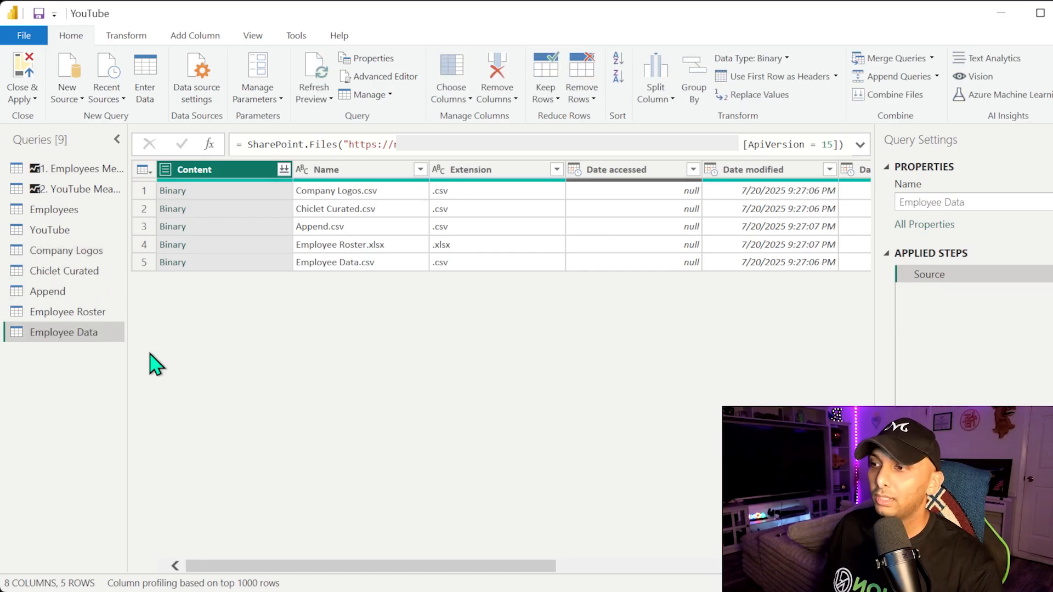
Drill the Company Logos and Chiclet Curated queries into their matching files' binary content.
left_click(76, 249)
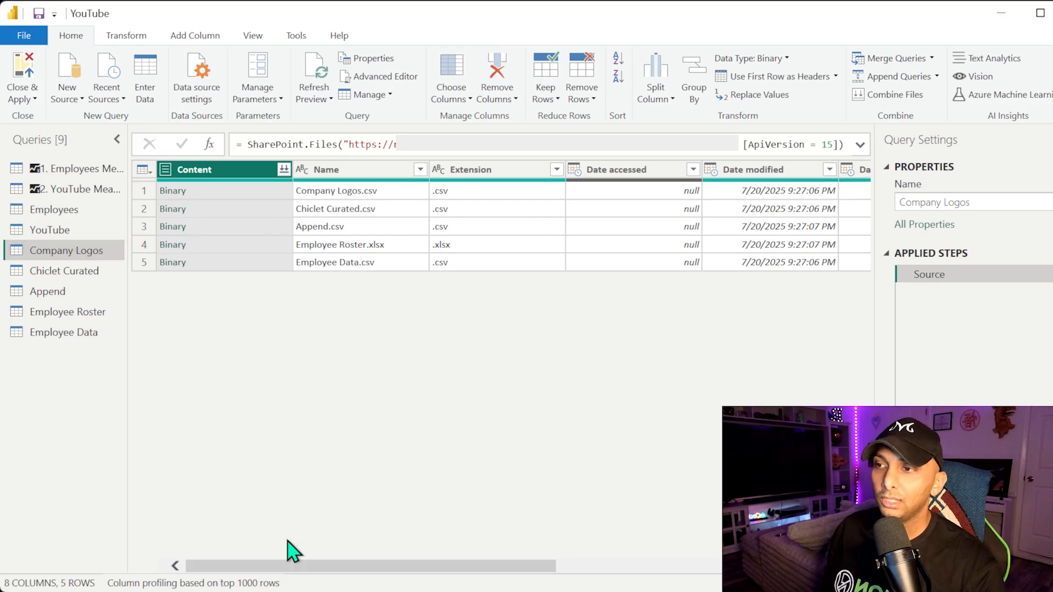
left_click(172, 190)
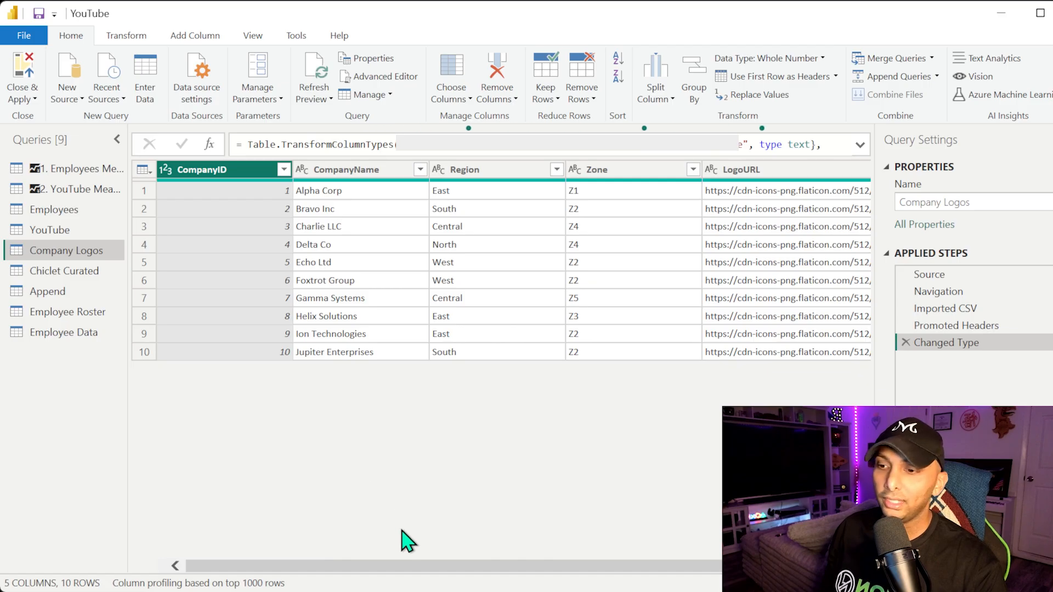
left_click(77, 277)
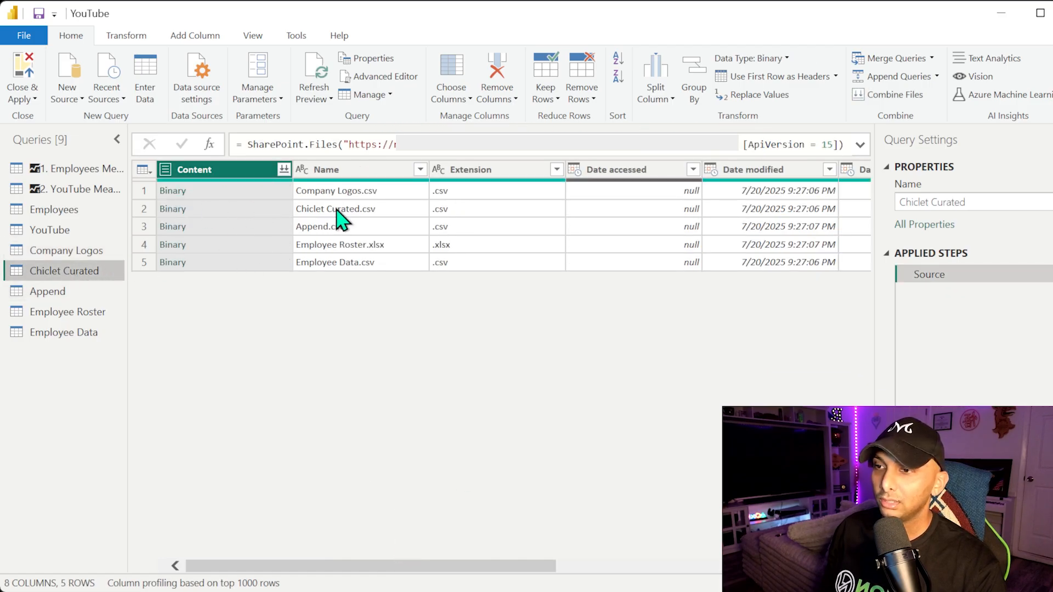
left_click(181, 210)
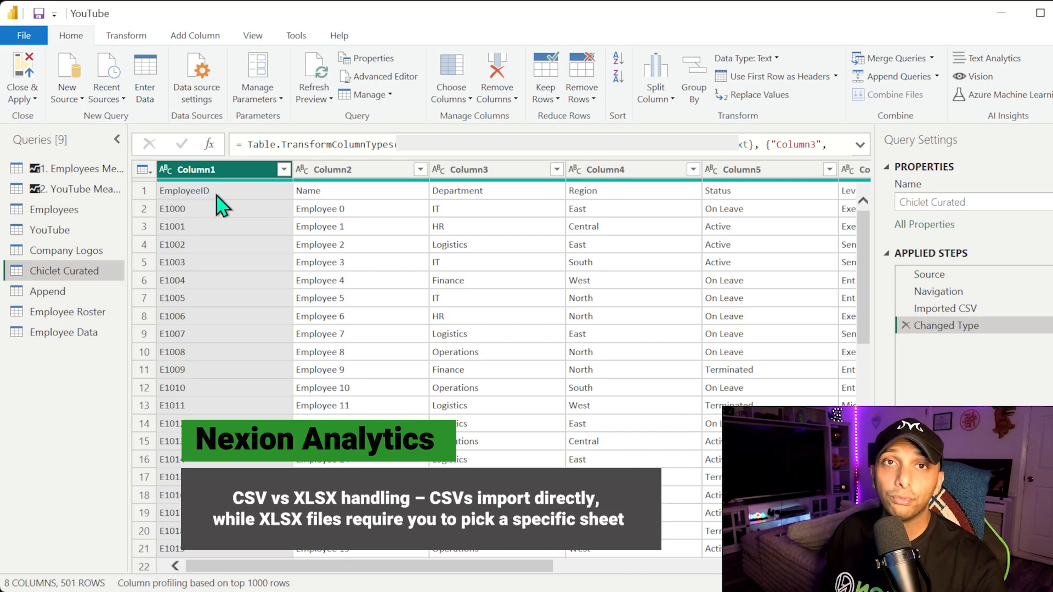
Drill the Append, Employee Roster and Employee Data queries into their matching files' content.
left_click(102, 291)
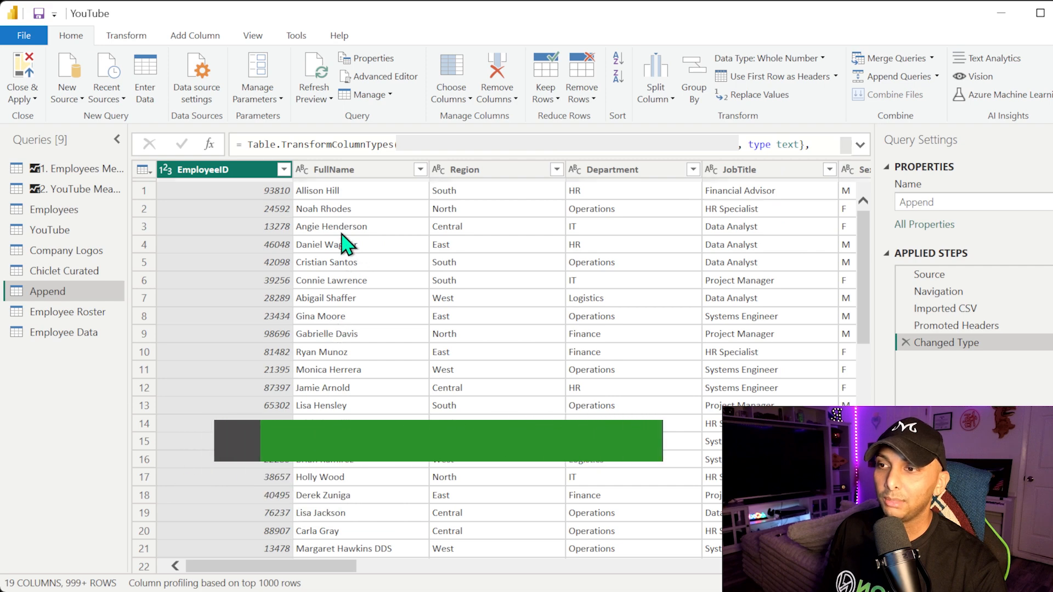
left_click(69, 312)
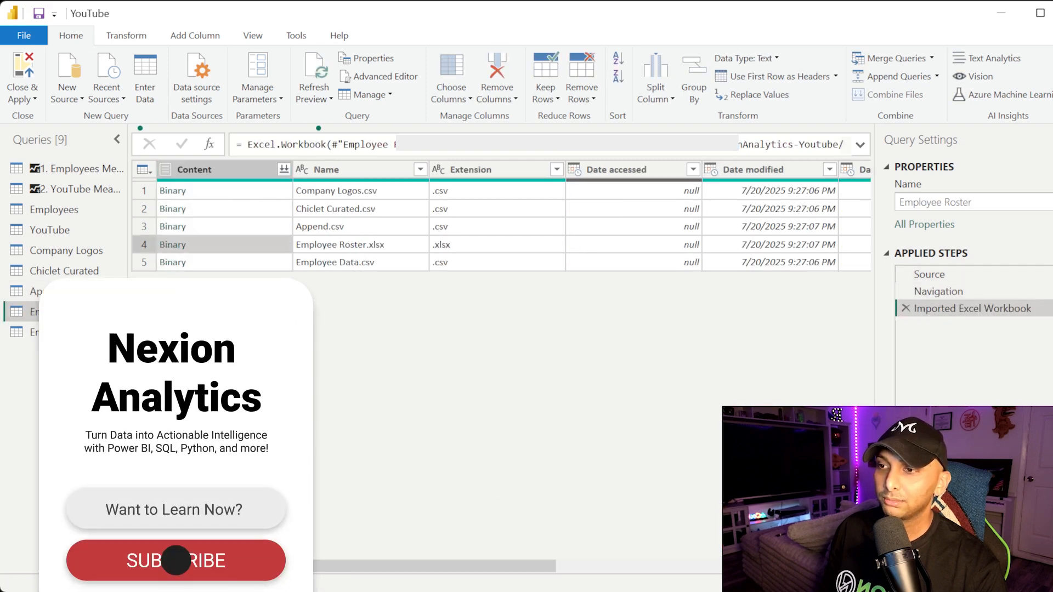
left_click(63, 332)
left_click(173, 263)
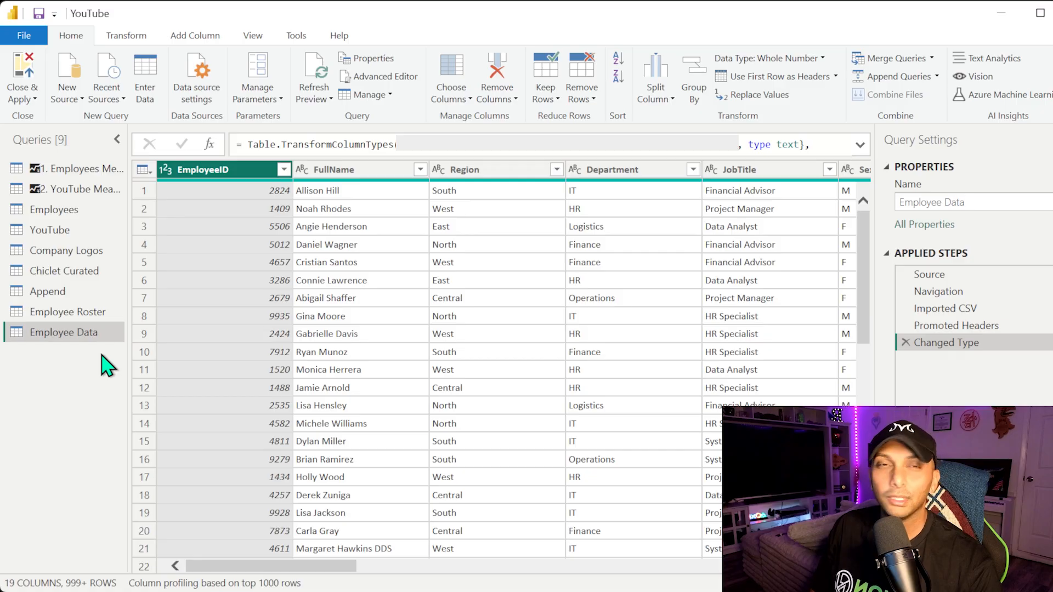